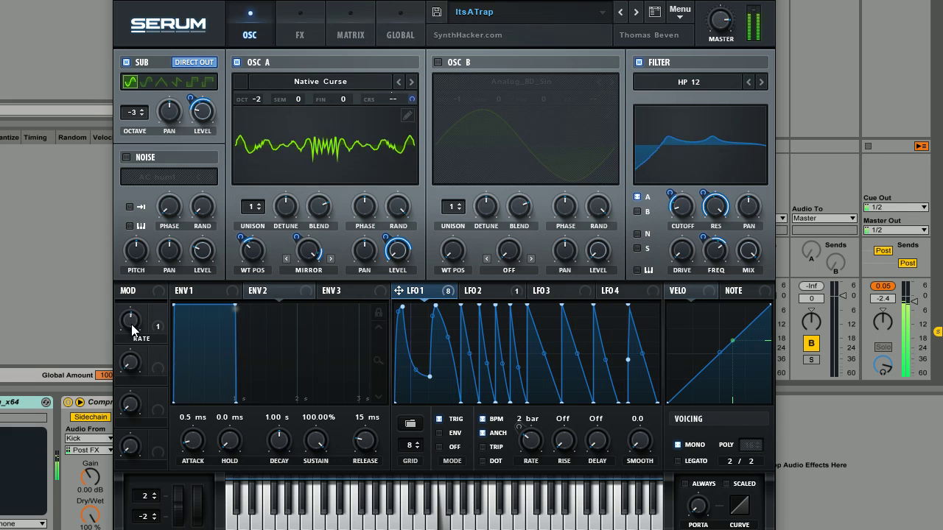
- Reset the synth to the initial preset and set the voicing to mono
drag(132, 332, 146, 315)
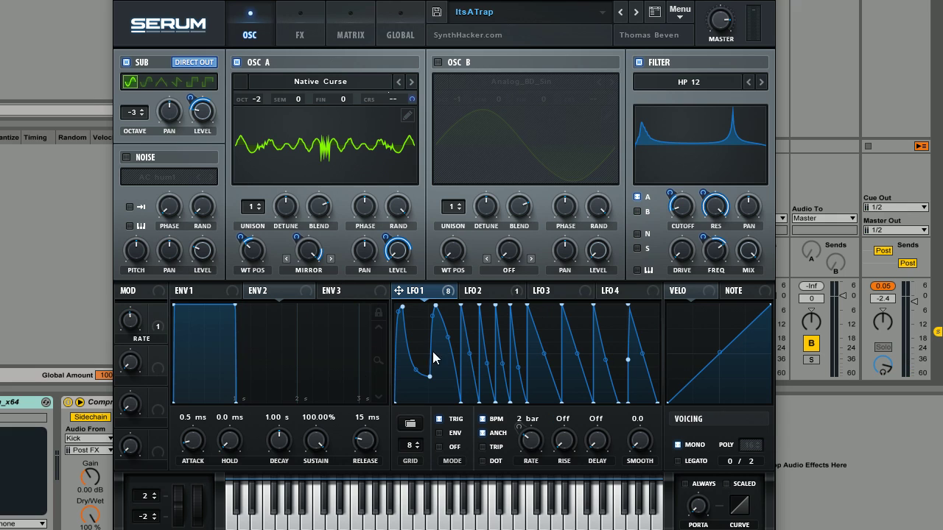
mouse_move(398, 287)
click(680, 12)
click(707, 89)
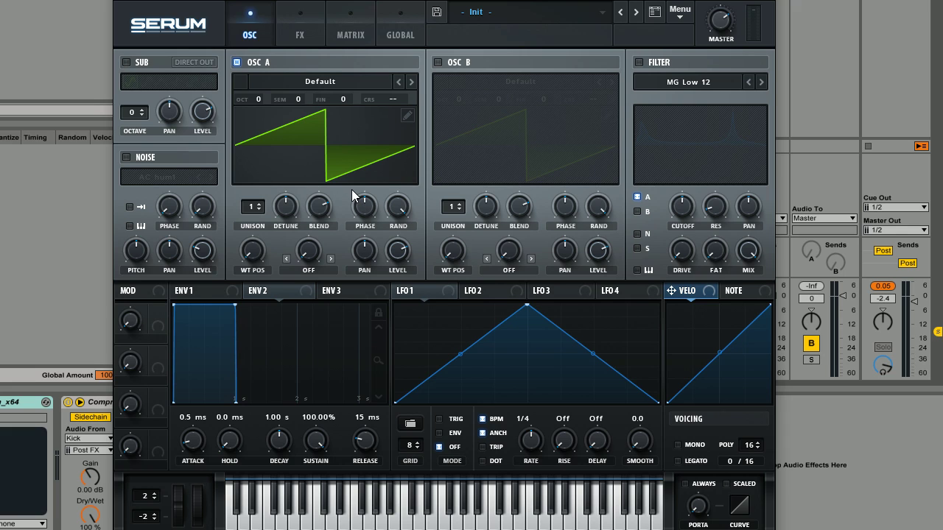
click(678, 445)
- Enable the sub oscillator at octave -3 and set oscillator A's octave to -2
click(126, 60)
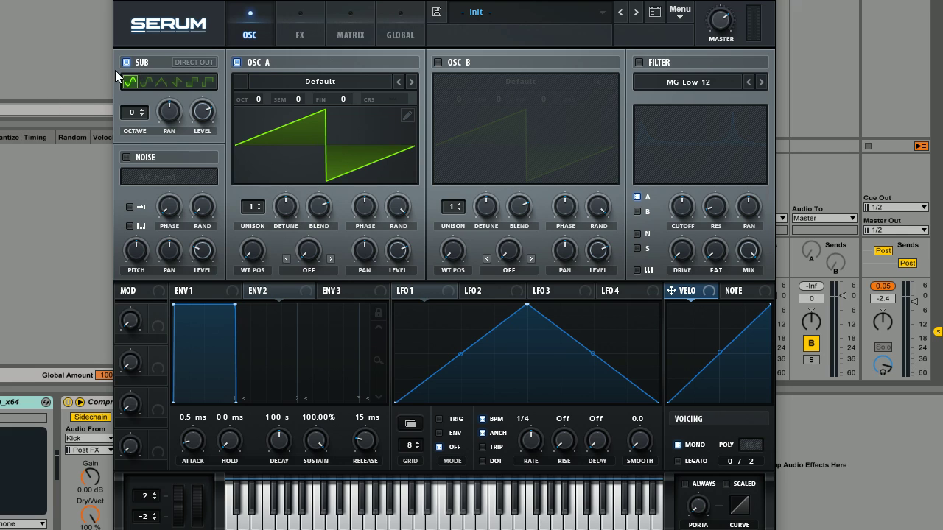
drag(130, 113, 131, 136)
drag(257, 101, 264, 161)
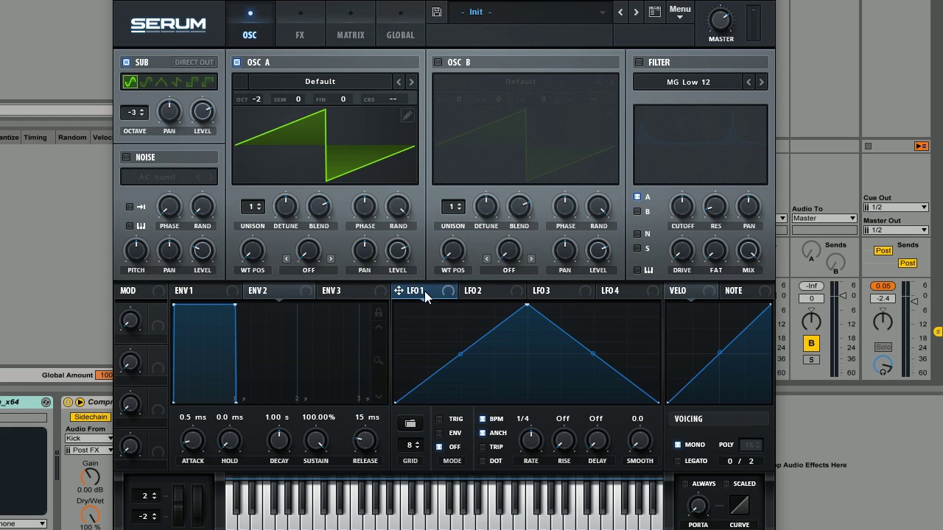
- Move LFO 1's peak close to its start with a curved rise, and set it to Trig mode at a 2 bar rate
drag(526, 306, 405, 306)
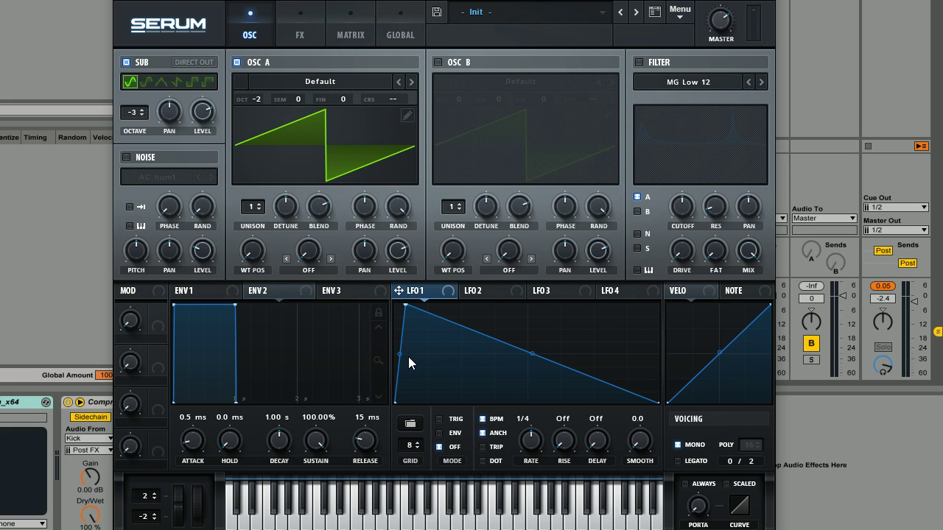
mouse_move(403, 358)
mouse_down()
mouse_move(376, 344)
mouse_move(388, 350)
mouse_up()
drag(529, 441, 521, 464)
click(445, 421)
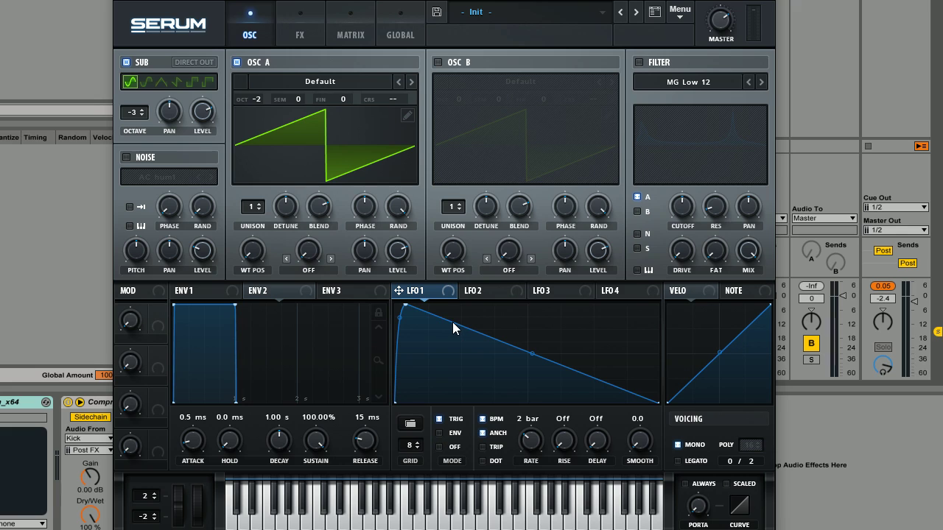
- Shape LFO 1's first quarter into a curved dip, a second peak and a straight fall to zero, restarting at full level at the quarter mark
shift+click(438, 362)
drag(462, 362, 423, 404)
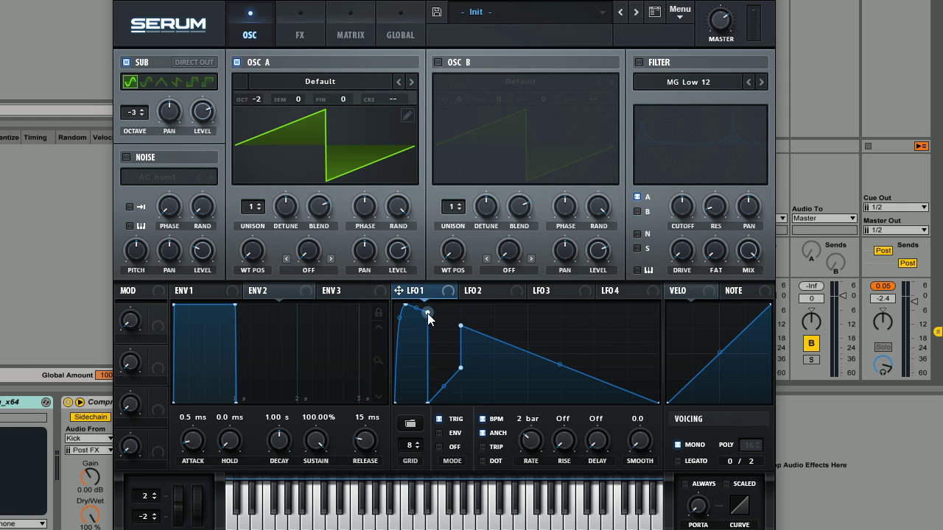
drag(428, 313, 425, 369)
drag(419, 332, 426, 376)
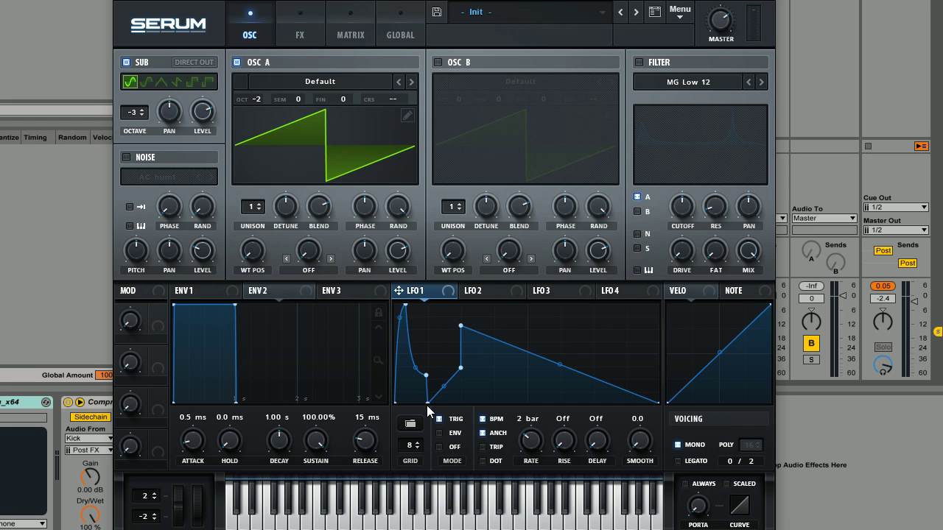
drag(426, 402, 440, 305)
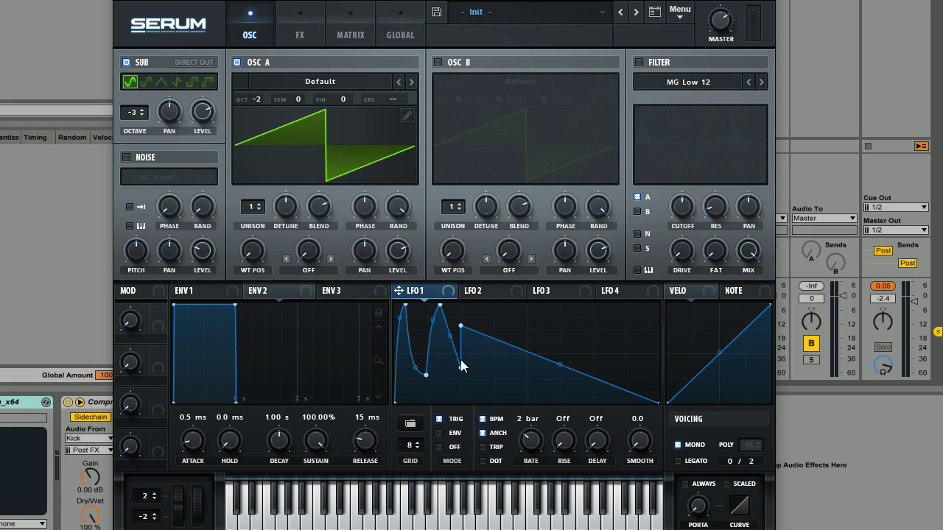
drag(460, 371, 459, 400)
drag(460, 325, 458, 299)
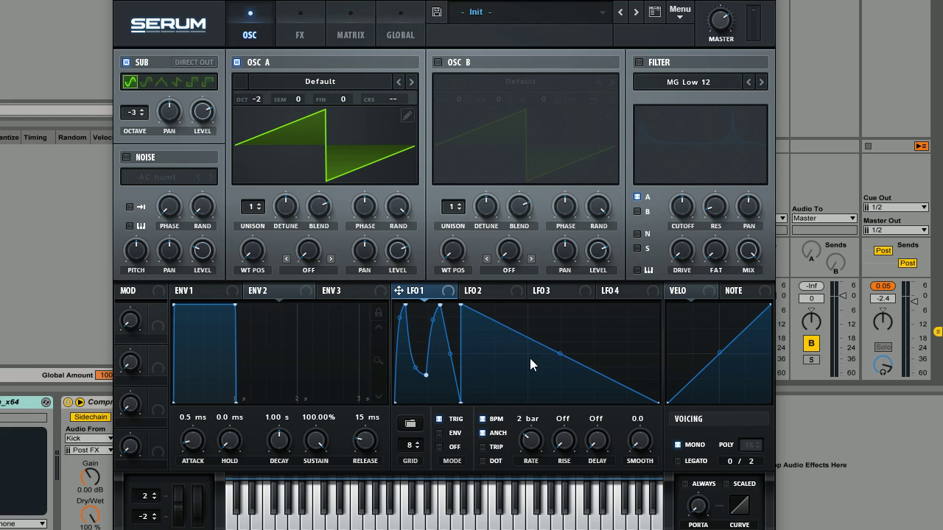
- Add two narrow falling sawtooth ramps to LFO 1 directly after its first quarter
shift+click(494, 346)
drag(494, 345, 495, 420)
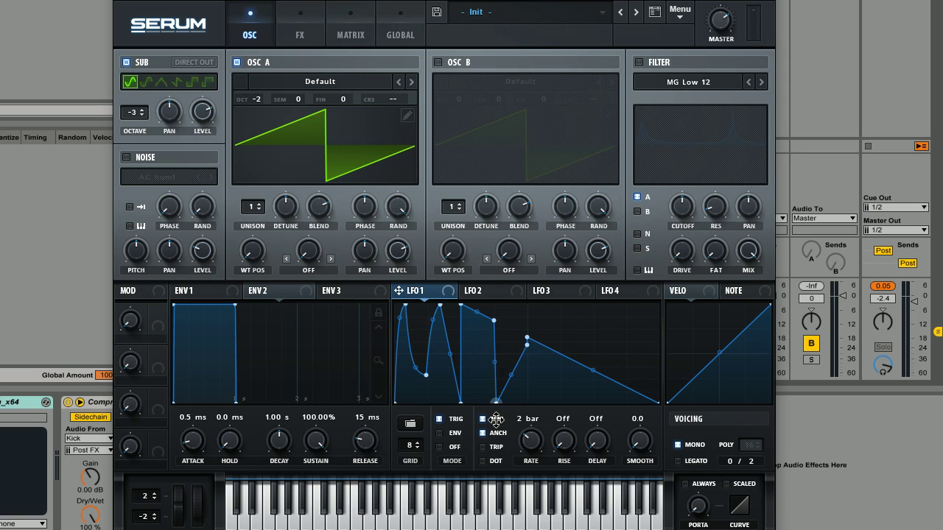
drag(494, 322, 478, 299)
drag(527, 347, 494, 437)
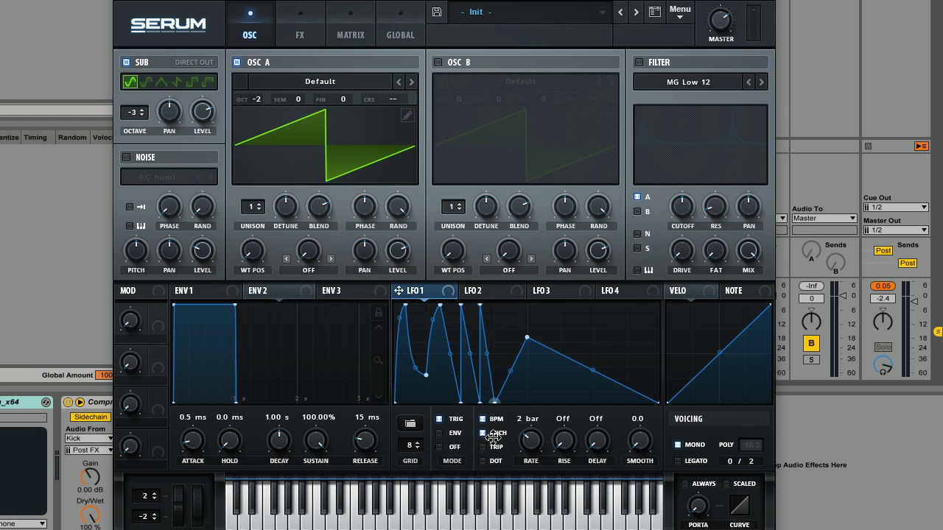
drag(526, 338, 489, 298)
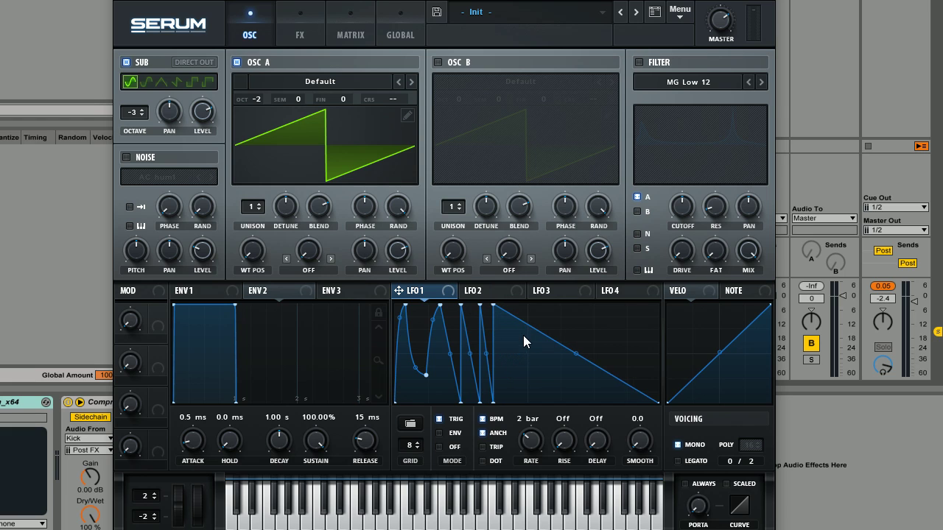
- Add two more narrow falling ramps that fill LFO 1 up to its midpoint
shift+click(523, 328)
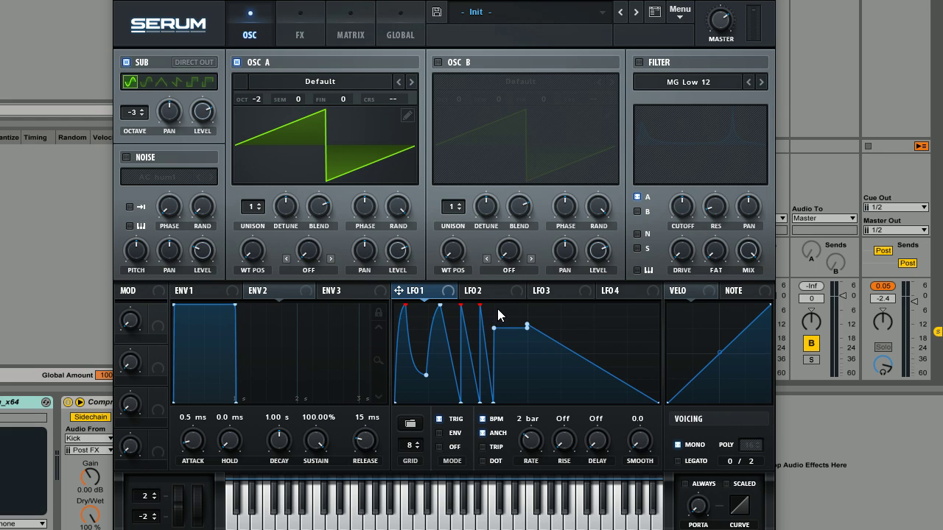
drag(493, 328, 493, 304)
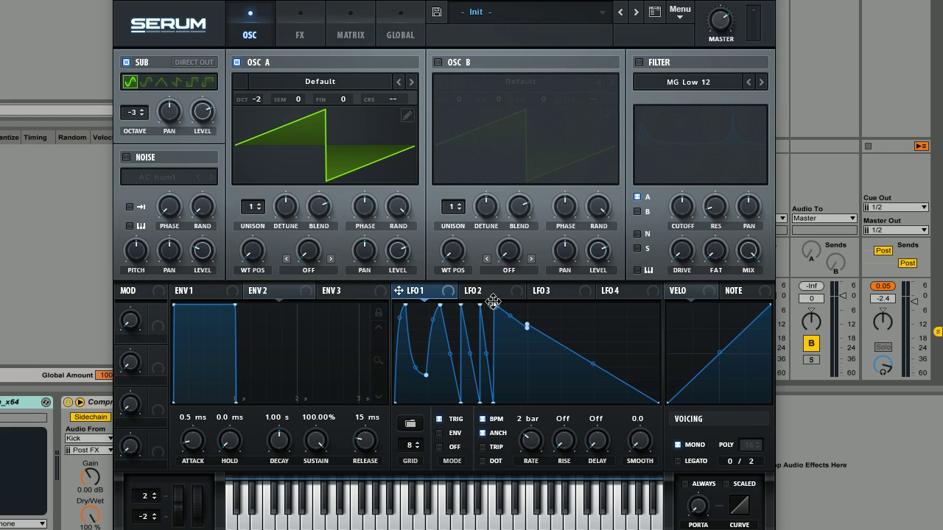
drag(528, 330, 509, 408)
drag(526, 374, 528, 420)
- Fill LFO 1's second half with four equal falling ramps, each one grid division wide
shift+click(527, 318)
drag(530, 319, 561, 394)
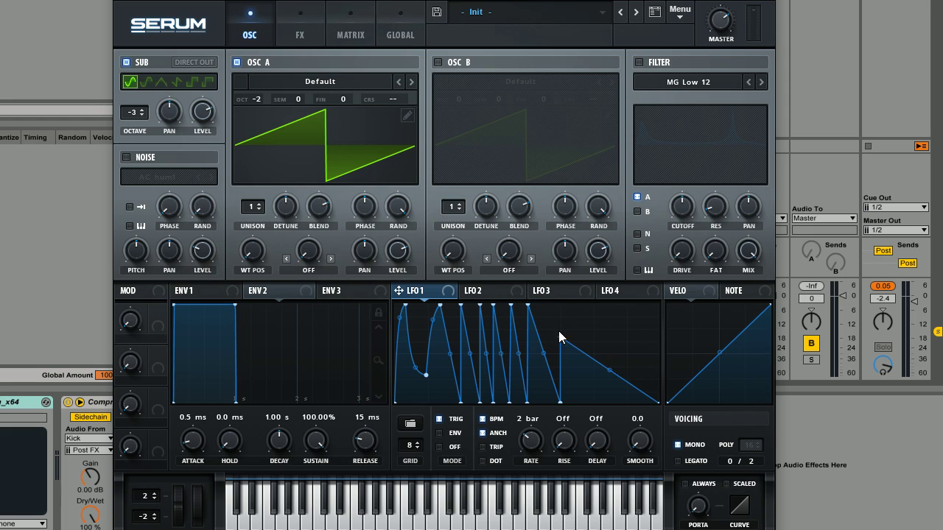
drag(560, 338, 558, 296)
shift+click(586, 335)
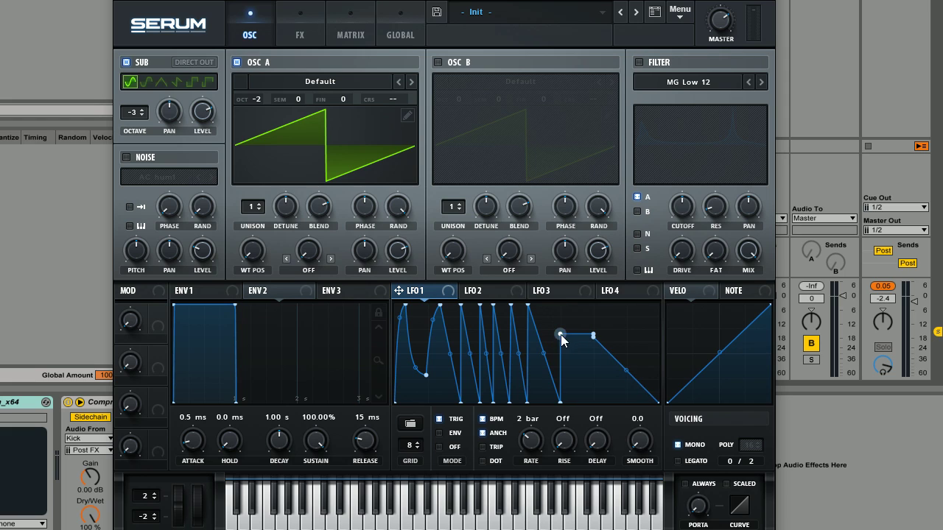
drag(561, 335, 559, 296)
drag(593, 339, 596, 411)
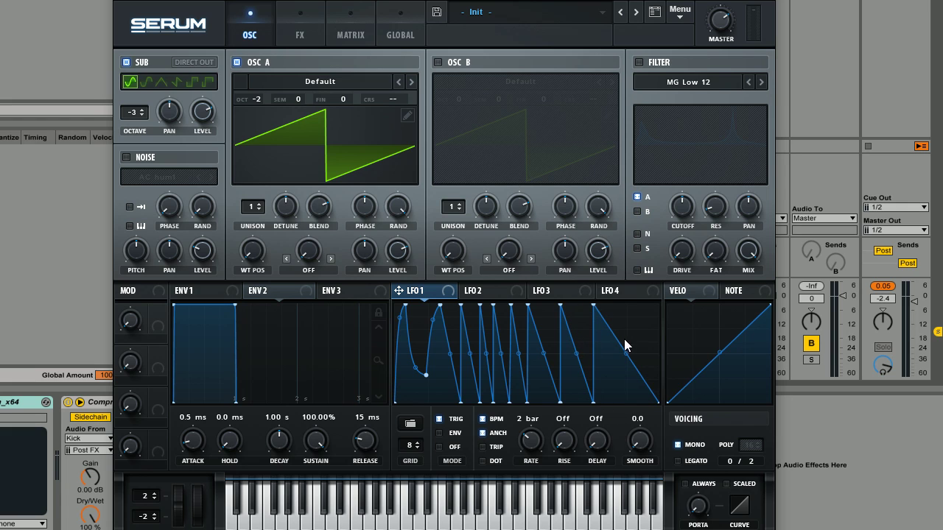
shift+click(620, 344)
drag(593, 343, 592, 301)
drag(626, 344, 623, 303)
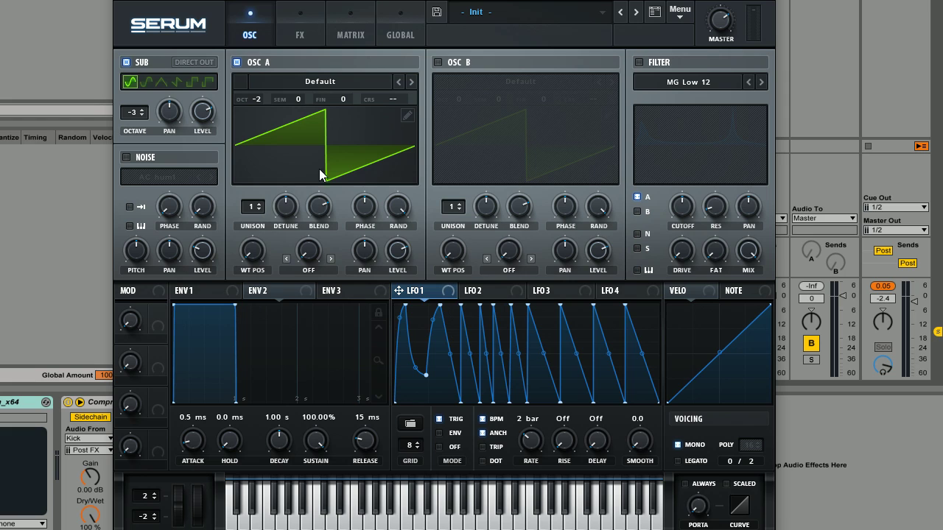
- Route the sub to Direct Out, lower its level, and modulate both its level and oscillator A's level with LFO 1
drag(399, 291, 385, 200)
click(195, 66)
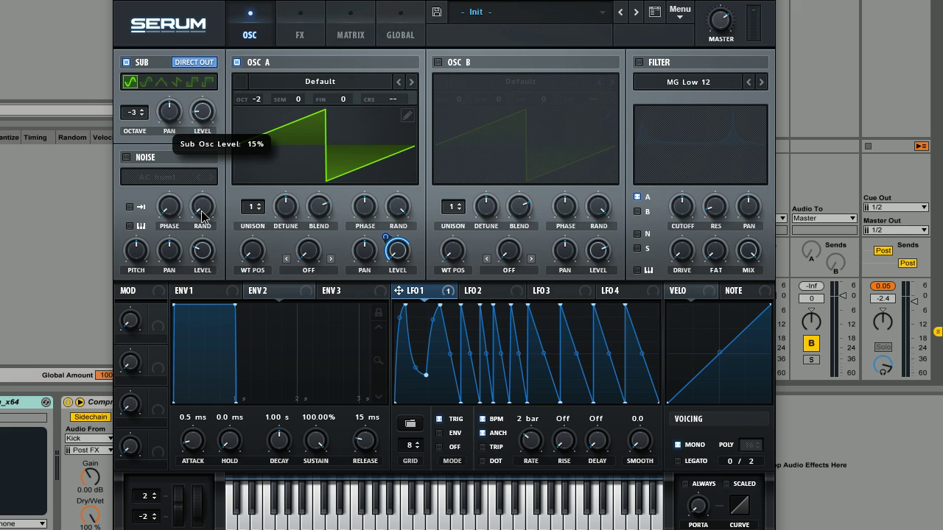
drag(398, 291, 193, 121)
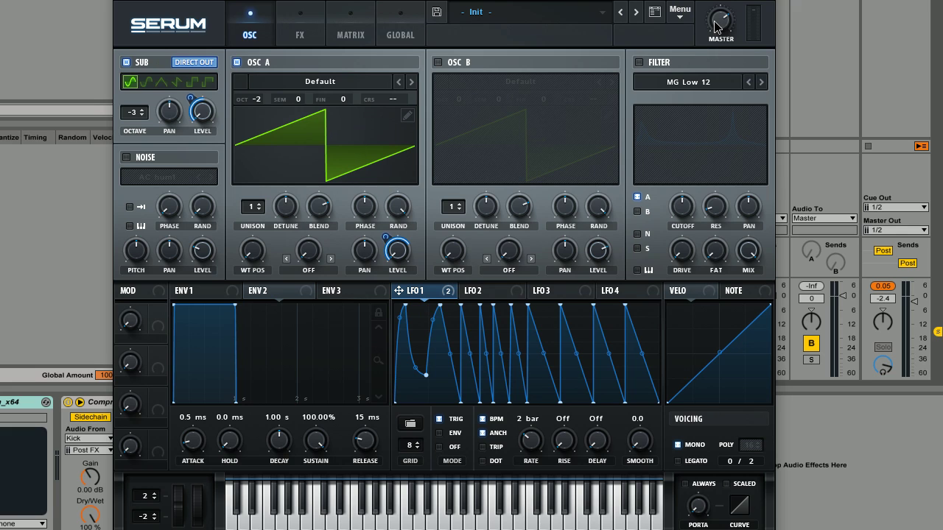
- Adjust the master volume and set LFO 1's rate to one bar
mouse_move(718, 56)
drag(718, 56, 714, 24)
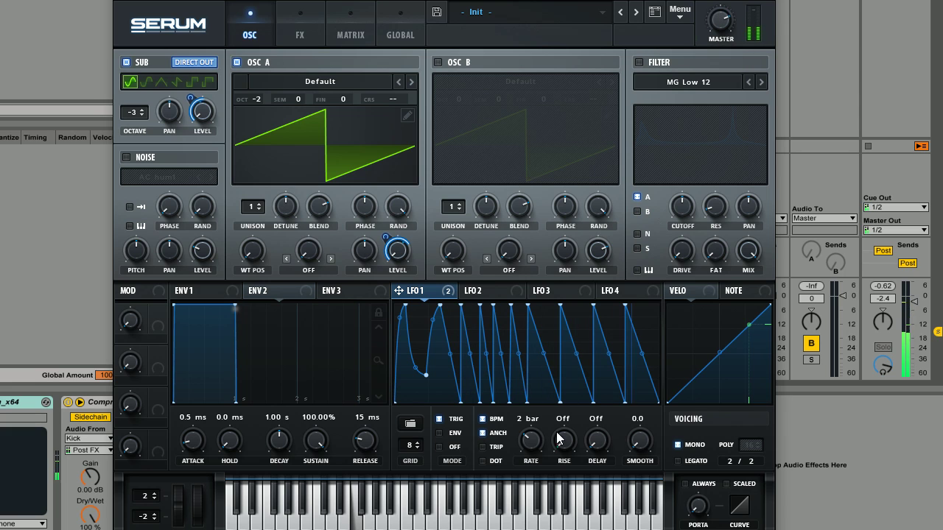
drag(536, 447, 537, 440)
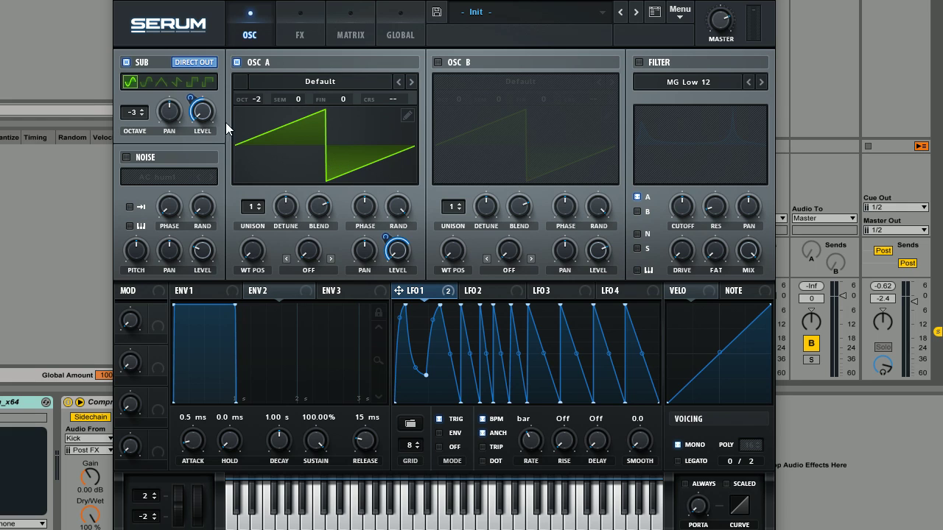
- Load the Native Curse wavetable from the Vowel category into oscillator A
click(324, 81)
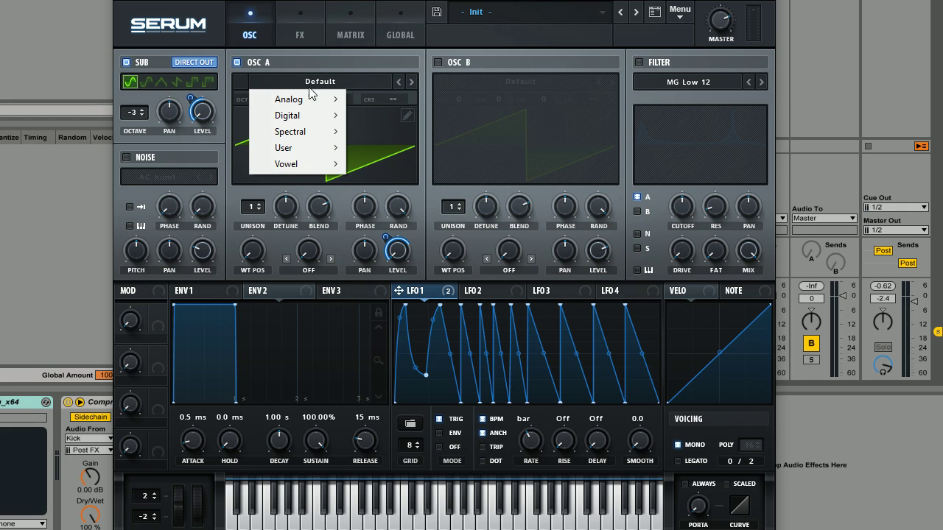
mouse_move(299, 133)
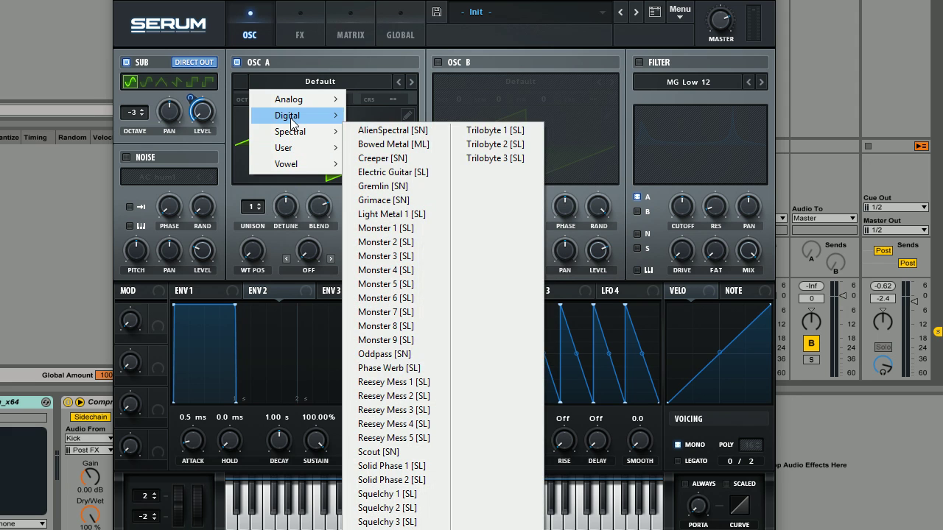
mouse_move(298, 103)
mouse_move(302, 120)
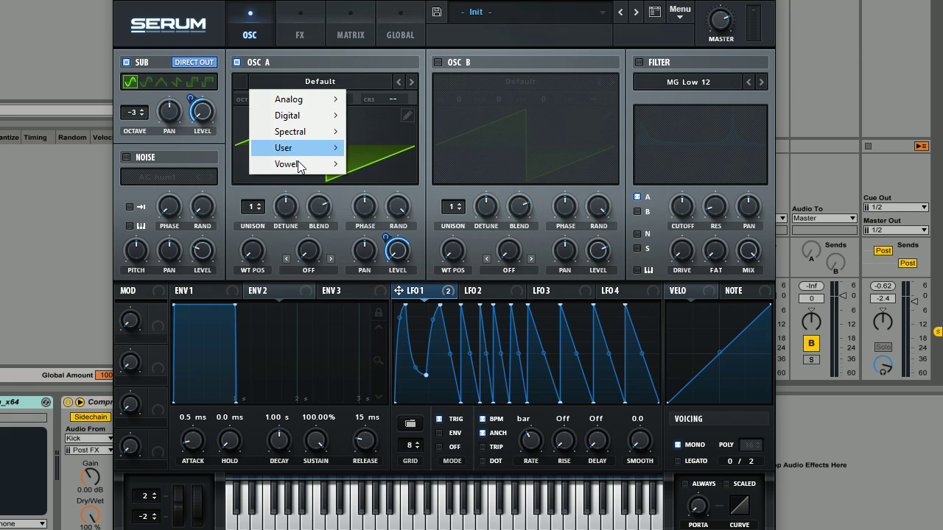
mouse_move(298, 157)
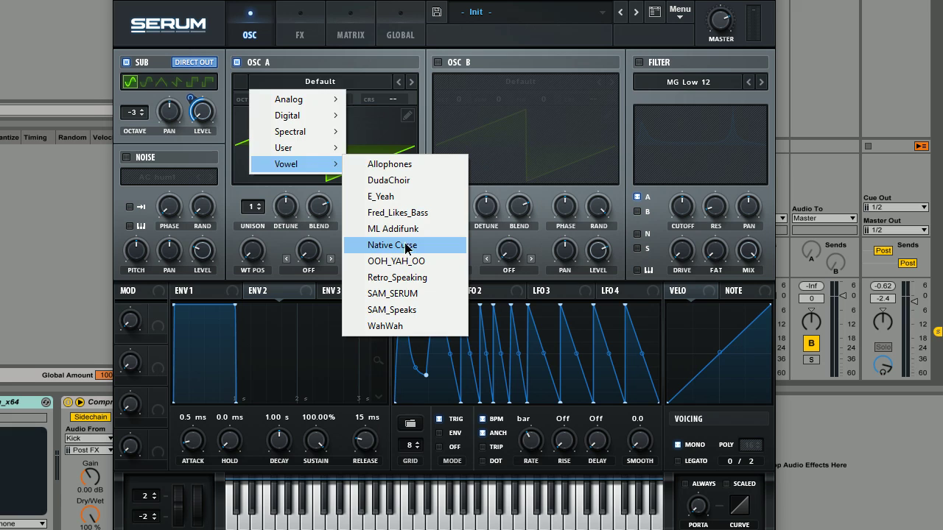
click(392, 244)
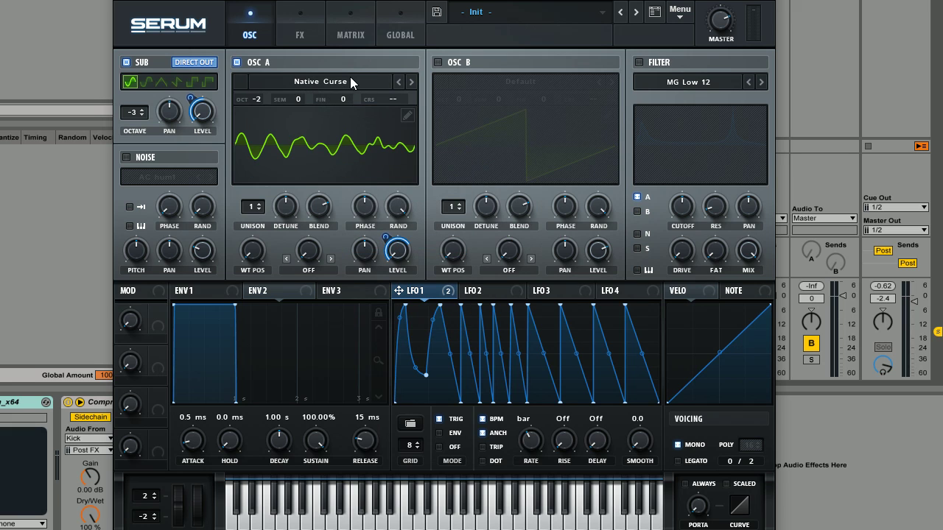
- Raise oscillator A's wavetable position and modulate it with LFO 1 by an amount of 8
drag(252, 251, 335, 237)
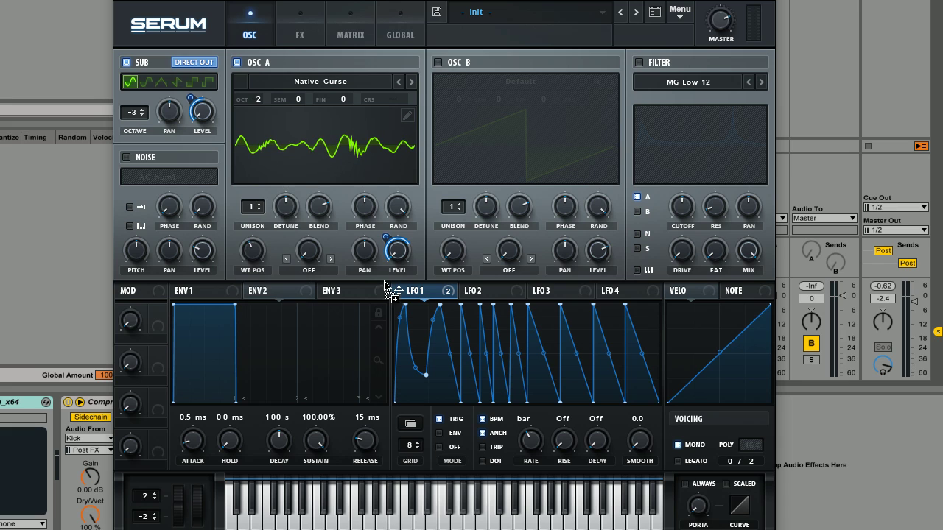
drag(384, 283, 249, 254)
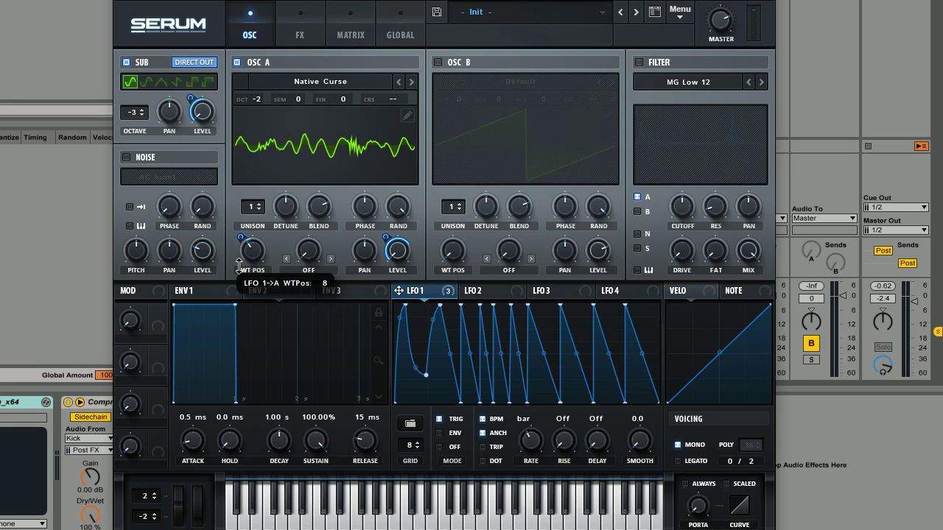
- Set oscillator A's warp to Mirror at full amount modulated by LFO 1, and raise the master volume
click(308, 270)
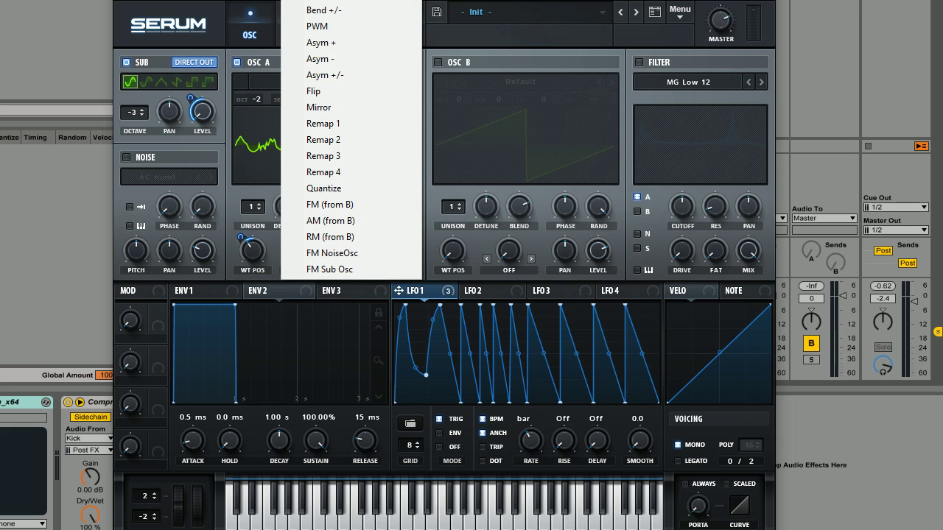
click(339, 108)
drag(306, 252, 312, 104)
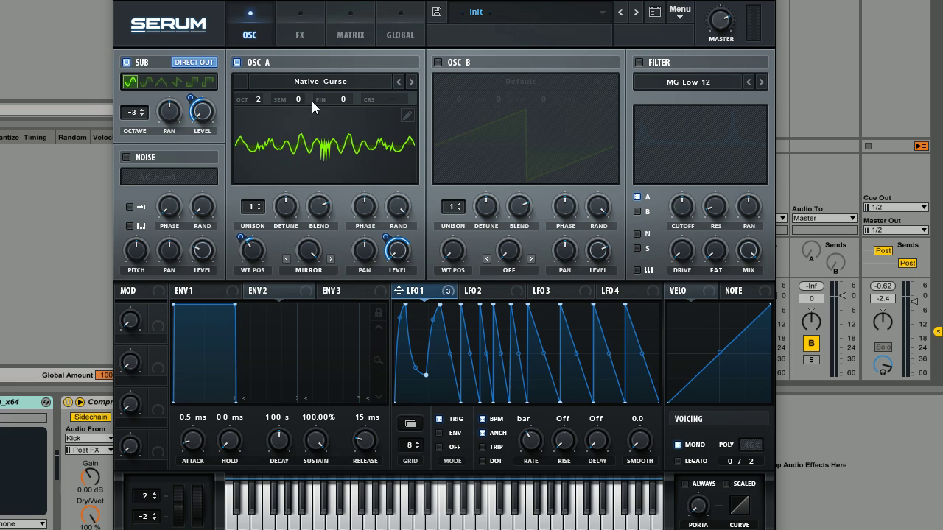
drag(398, 291, 298, 248)
drag(717, 21, 709, 1)
- Shape LFO 2 into a single falling ramp, and set it to Trig mode at a 2 bar rate
click(503, 296)
drag(526, 306, 359, 267)
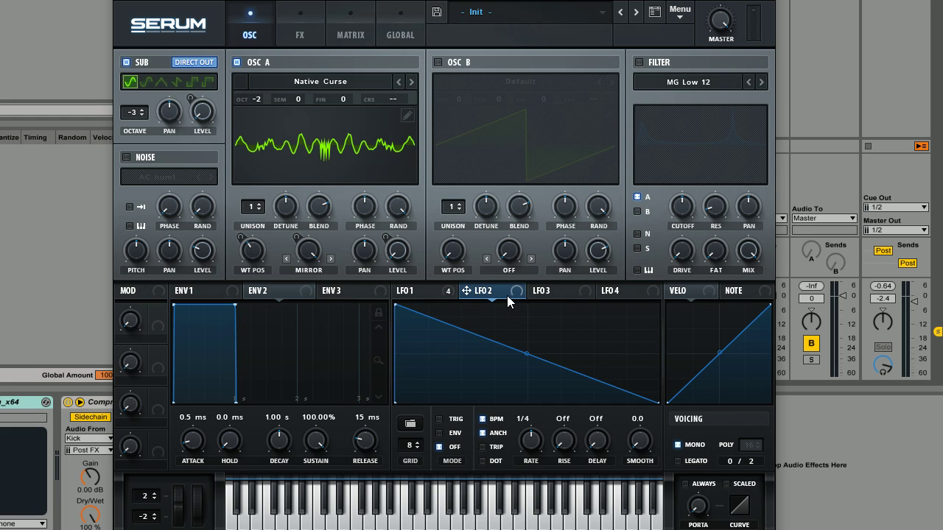
drag(528, 449, 529, 471)
- Modulate oscillator A's coarse pitch with LFO 2 and make that modulation unipolar
drag(466, 292, 396, 102)
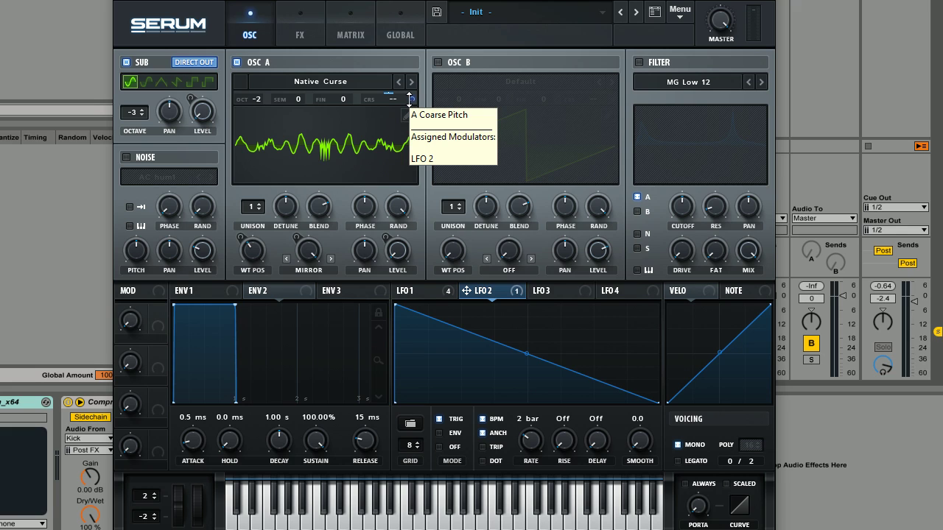
alt+shift+click(413, 97)
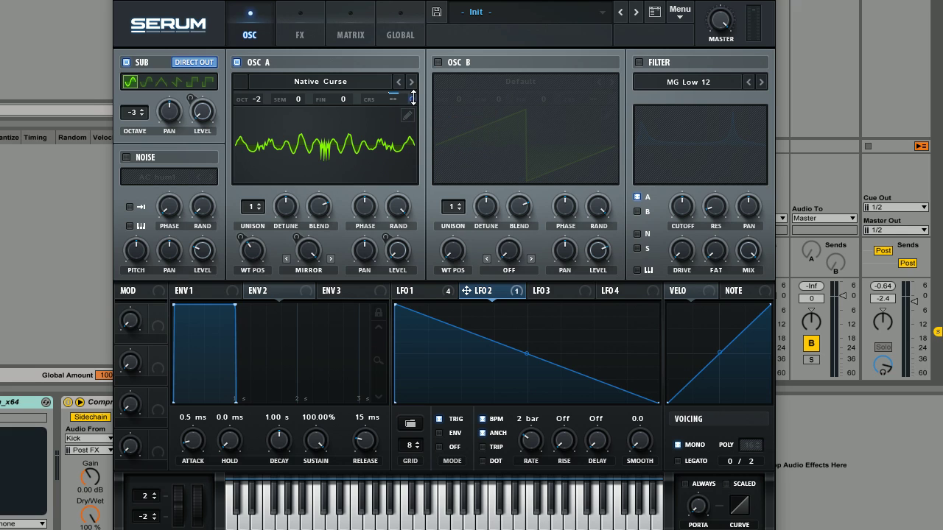
- Reduce the LFO 2 amount on oscillator A's coarse pitch, and enable the filter with the Multi type HP 12
drag(413, 100, 412, 113)
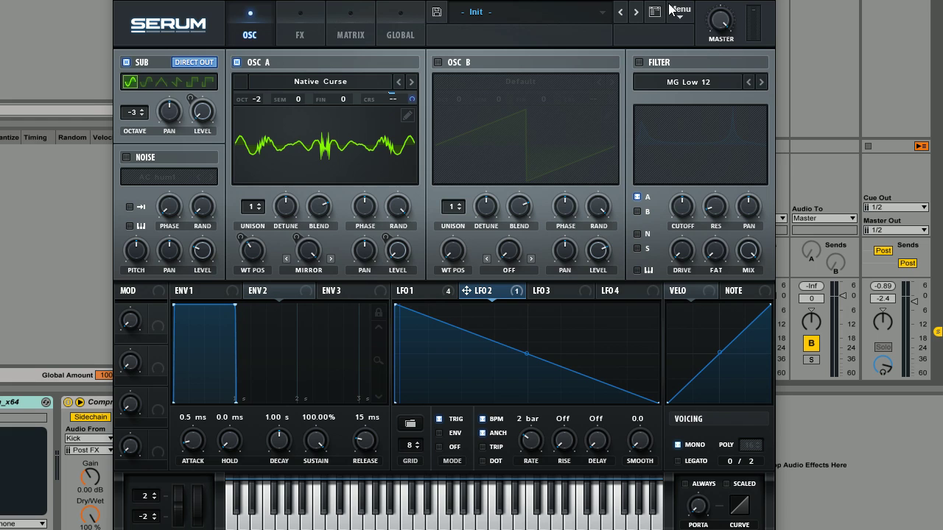
click(639, 62)
click(690, 82)
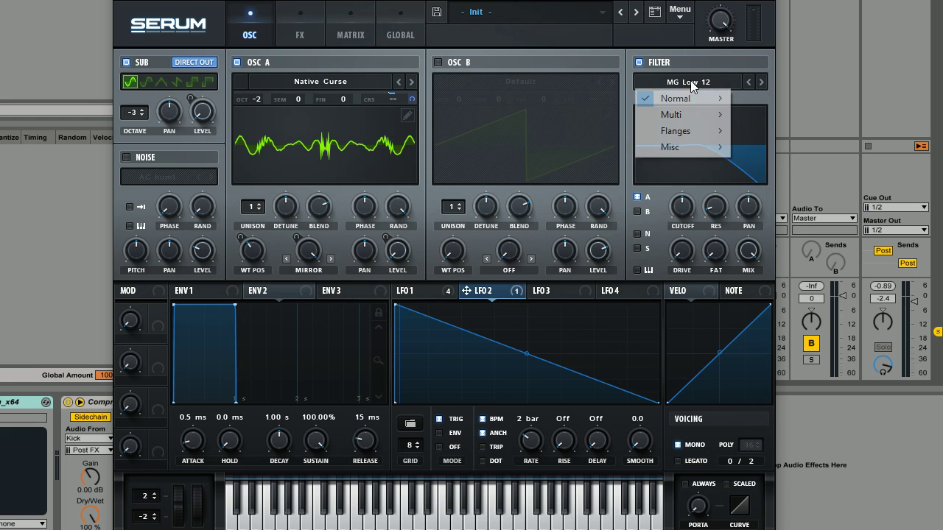
mouse_move(683, 115)
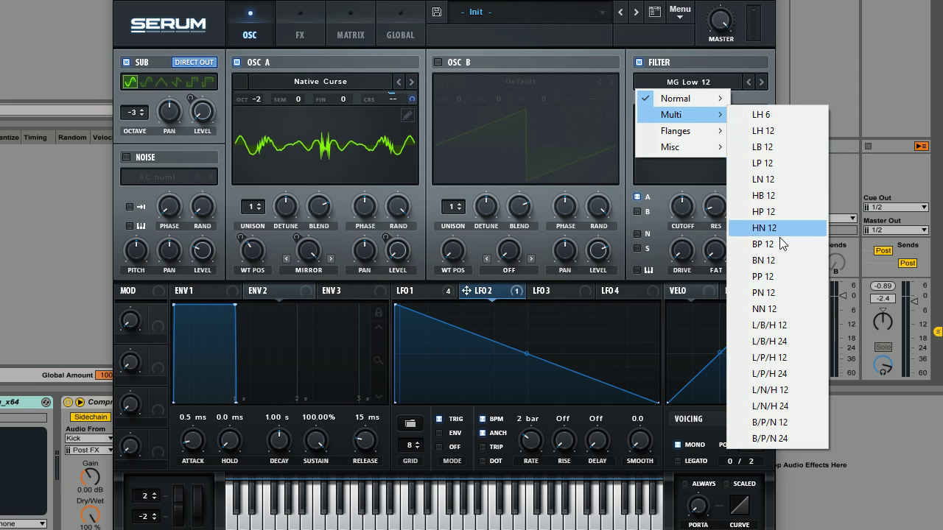
click(778, 212)
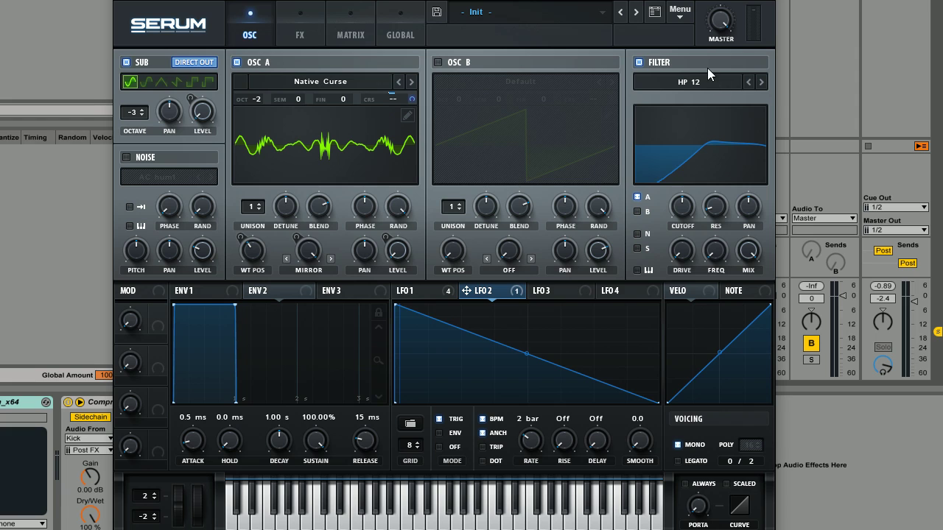
- Lower the filter cutoff to 22 Hz and modulate it with LFO 1 by an amount of about 31
click(445, 289)
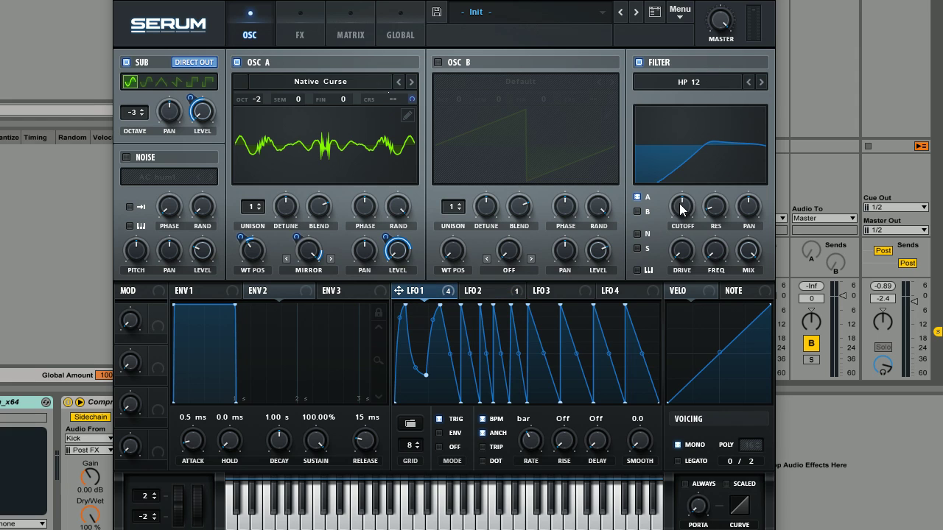
drag(681, 209, 618, 264)
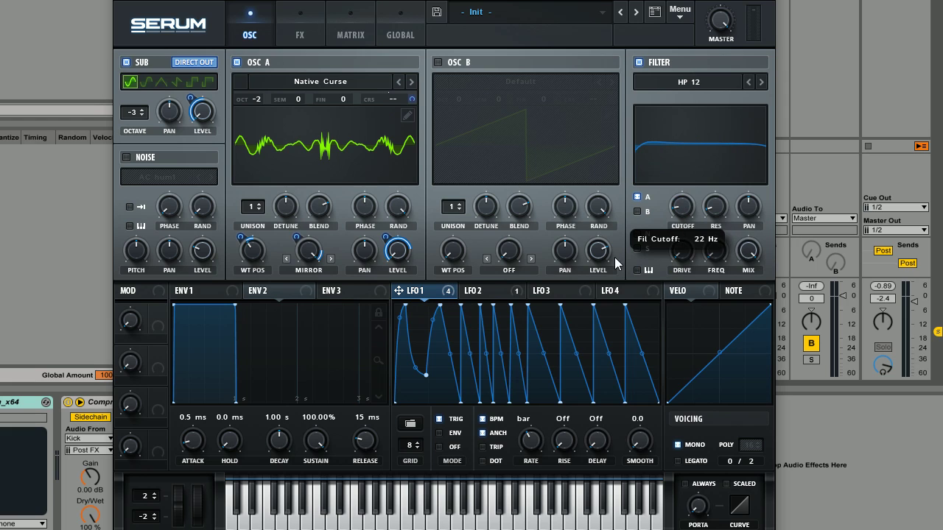
drag(402, 295, 682, 210)
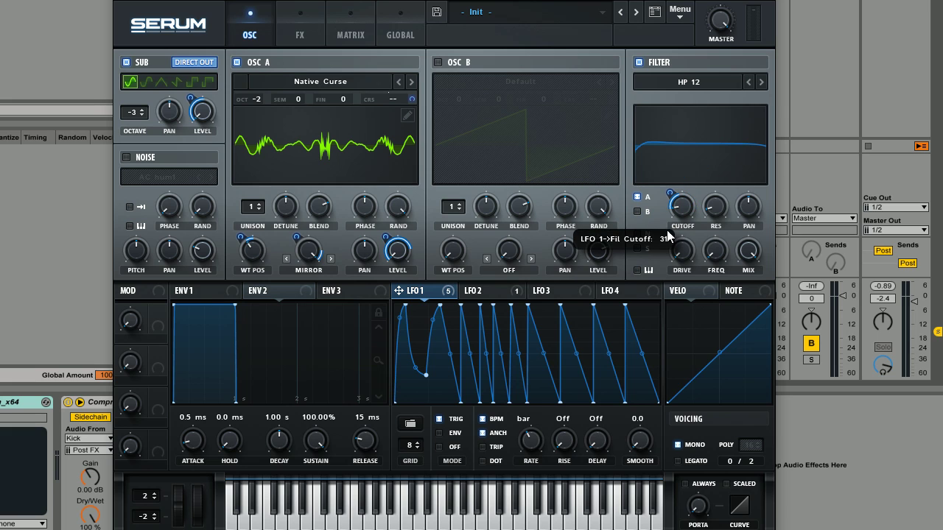
- Modulate the filter's resonance and Freq controls with LFO 1, and adjust the base Freq setting
drag(725, 220, 725, 168)
drag(404, 296, 689, 251)
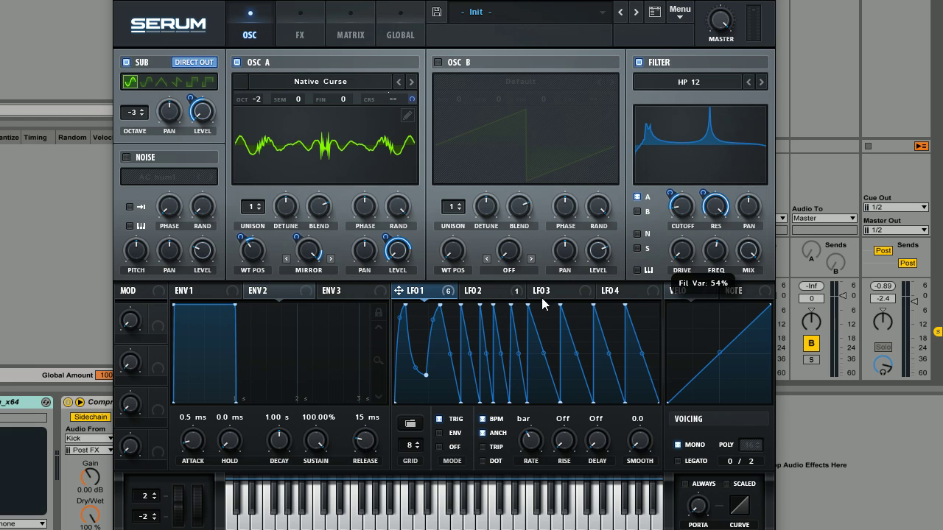
drag(659, 254, 716, 252)
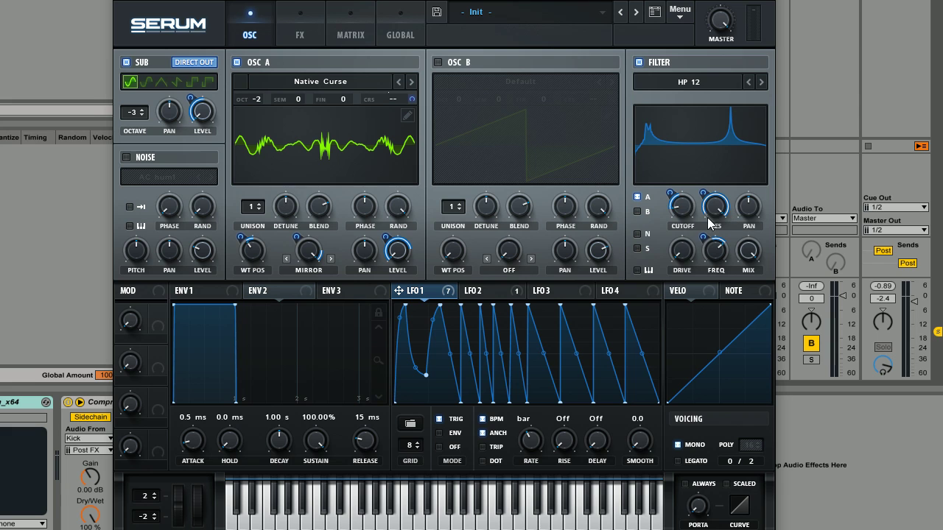
drag(717, 60, 718, 31)
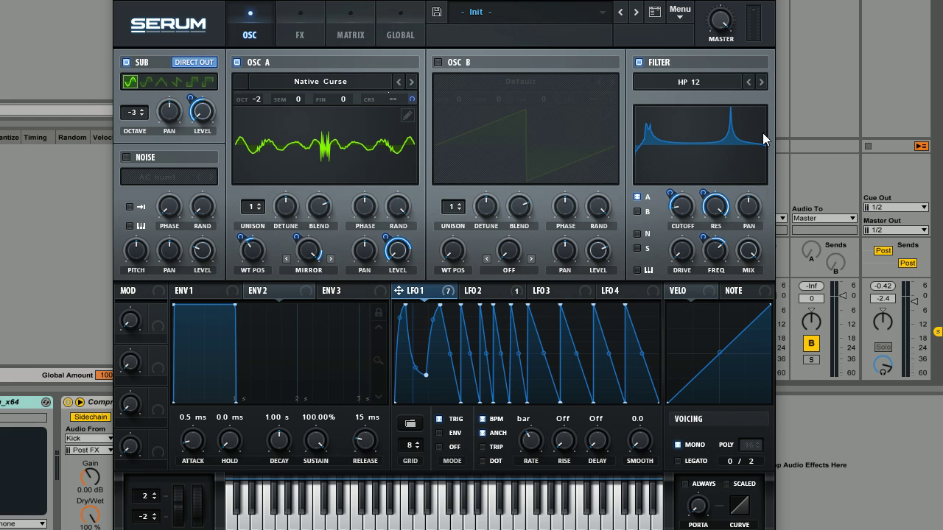
- Enable the Hyper/Dimension effect, and slightly lower the Hyper mix and modulate it with LFO 1
click(311, 30)
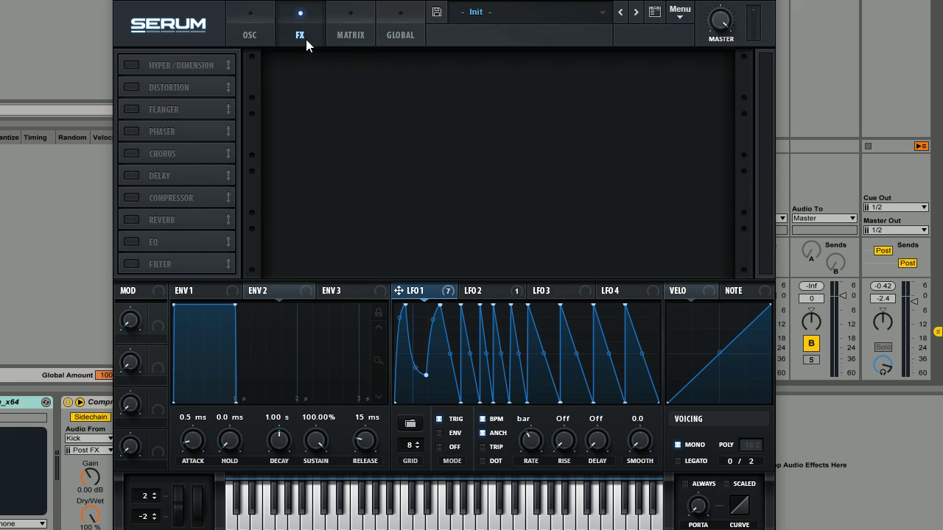
click(130, 65)
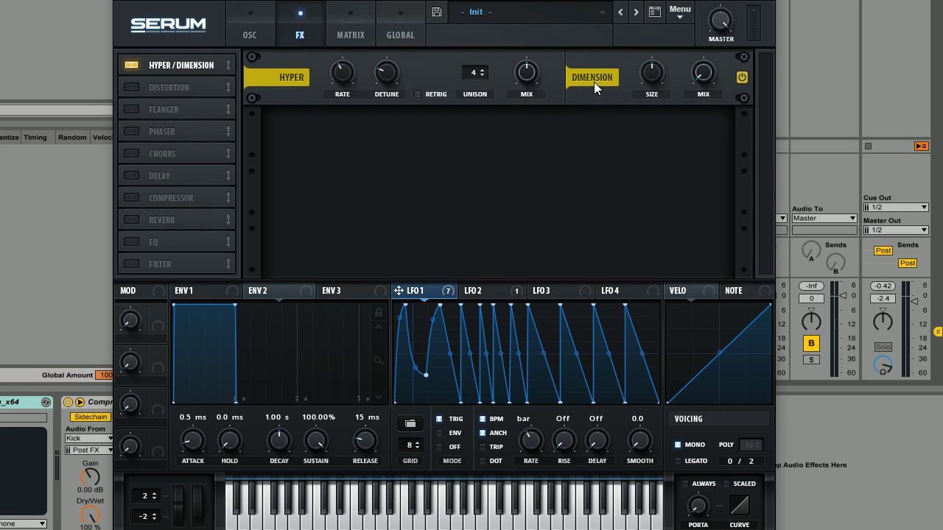
drag(524, 81, 516, 95)
drag(403, 294, 527, 80)
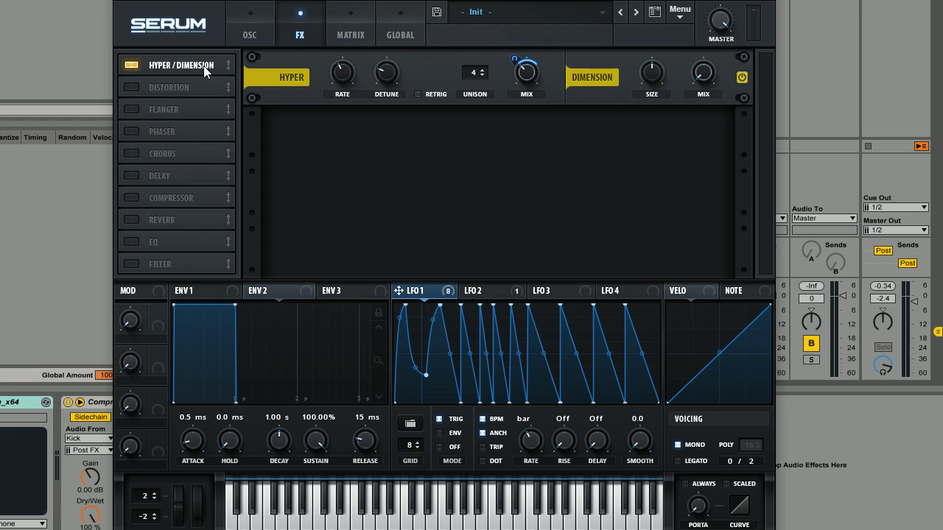
- Enable Distortion and Reverb, moving Reverb ahead of the Compressor in the effects order and lowering the reverb mix
click(132, 87)
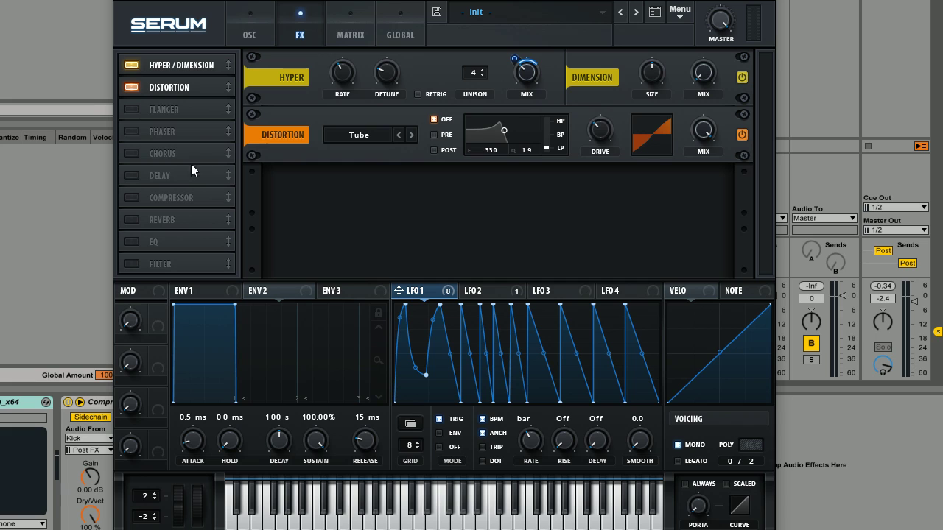
click(133, 220)
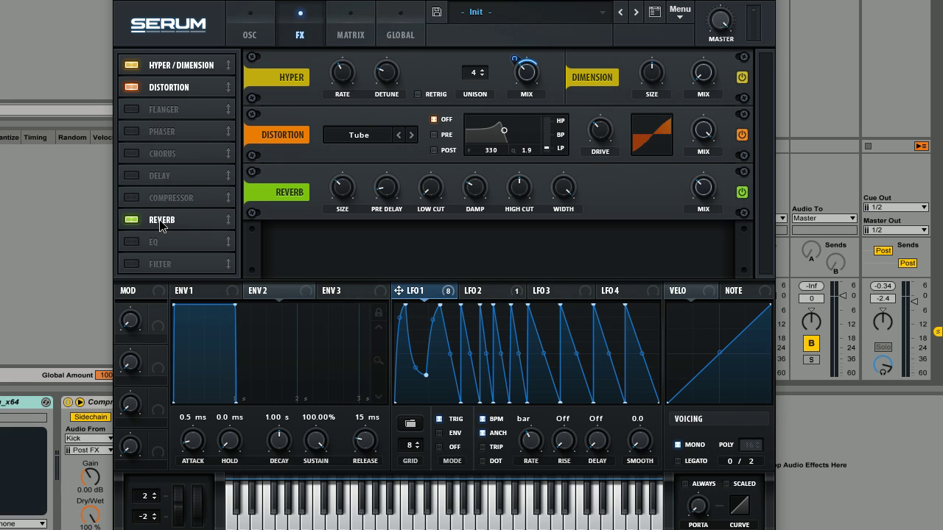
drag(159, 219, 196, 179)
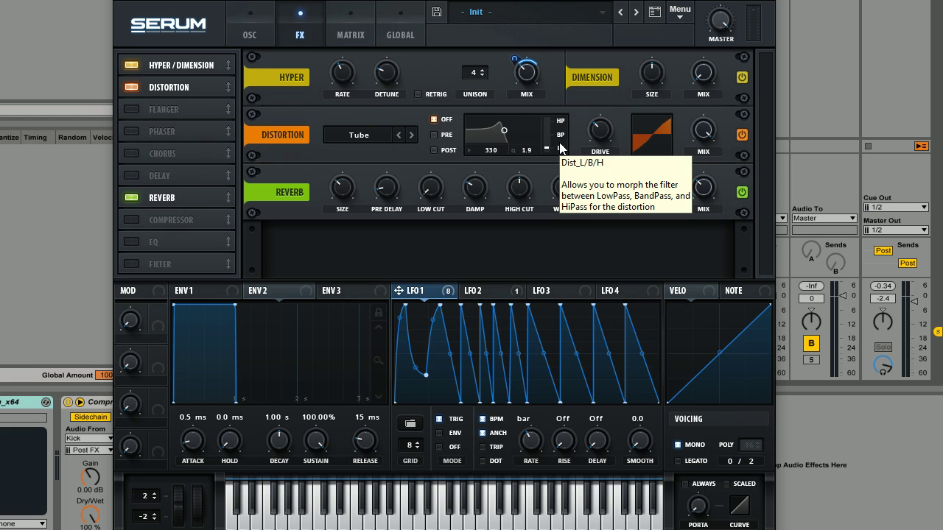
mouse_move(707, 202)
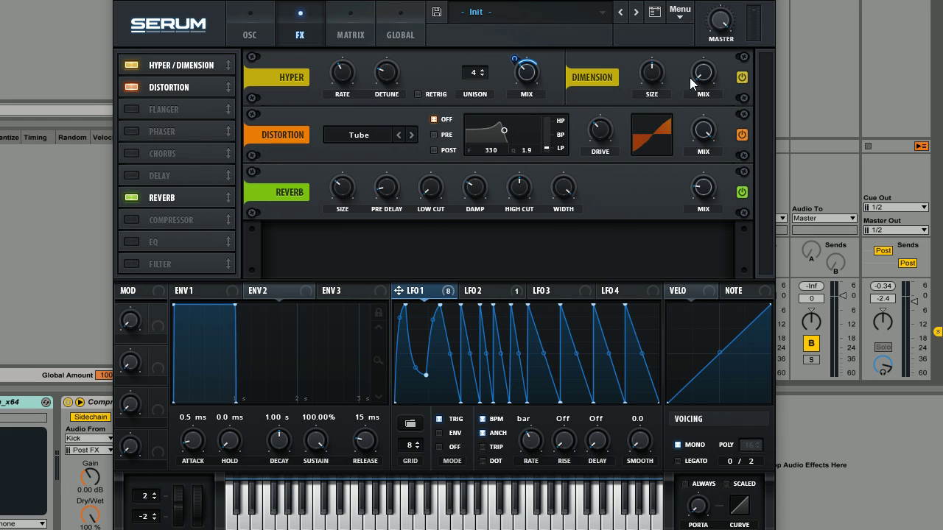
- Lower the synth's master volume
mouse_move(720, 38)
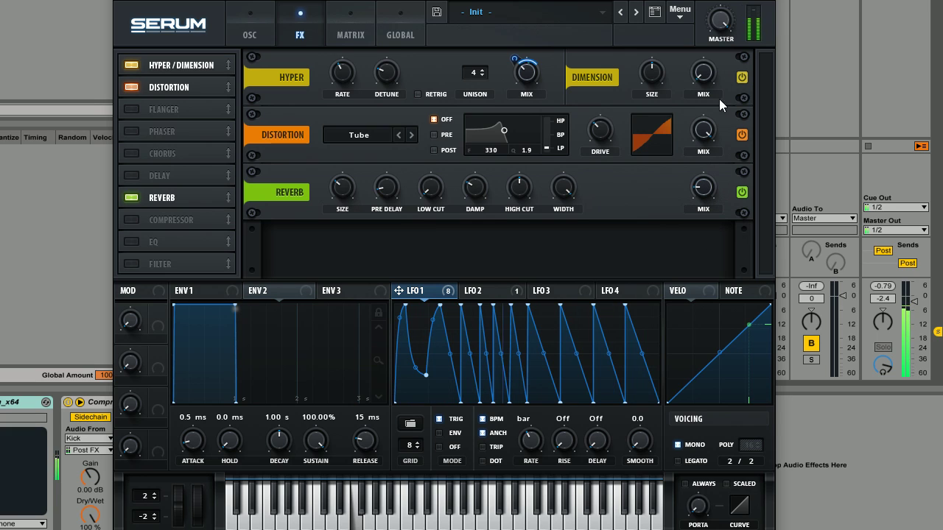
drag(722, 18, 723, 26)
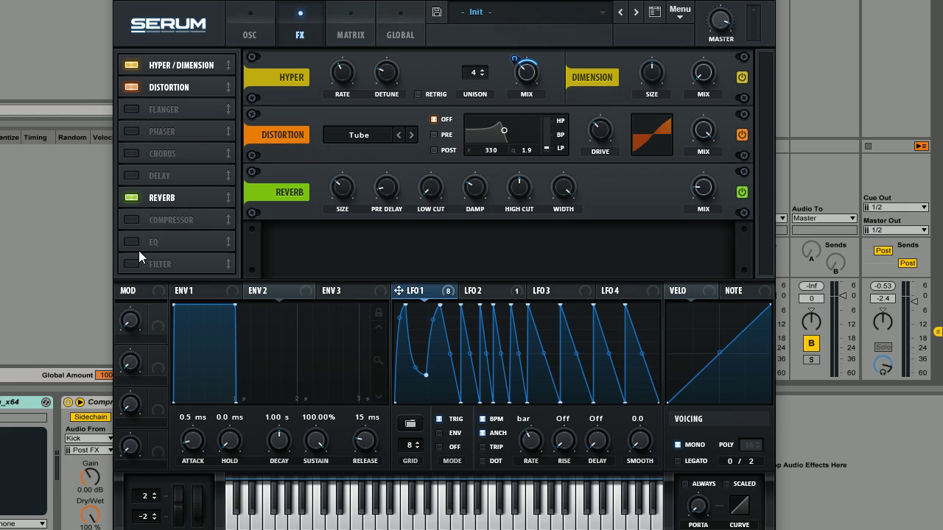
- Enable the Compressor in multiband mode with a slightly raised gain, and audition the patch
click(131, 221)
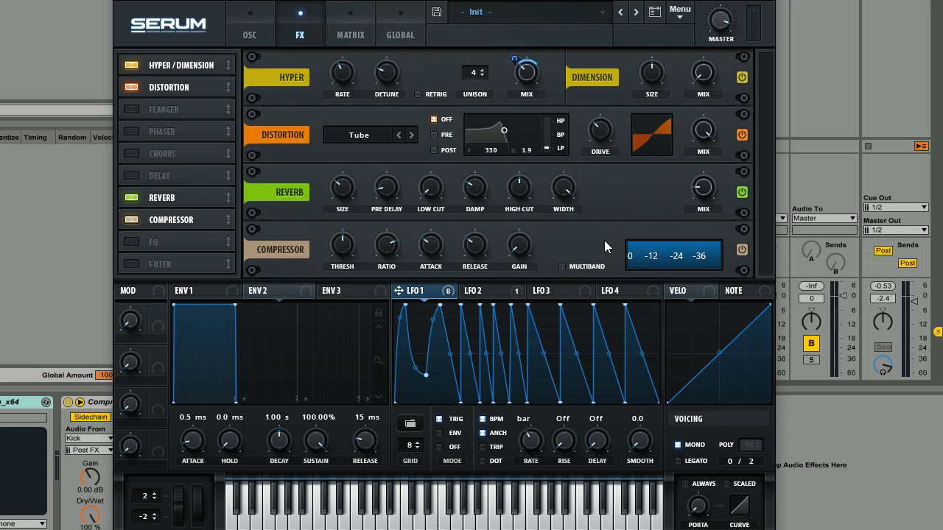
click(565, 267)
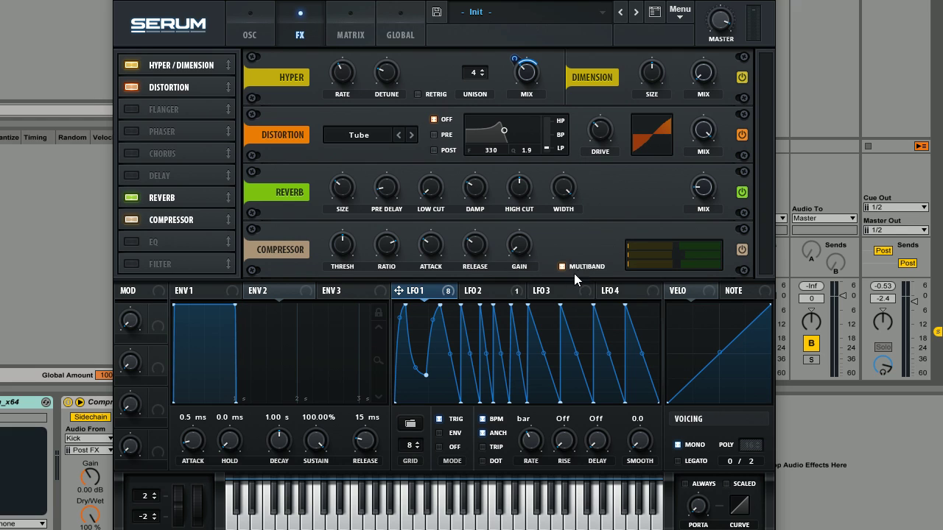
drag(522, 241, 532, 214)
mouse_move(522, 247)
mouse_down()
mouse_move(522, 261)
mouse_move(513, 244)
mouse_up()
click(251, 33)
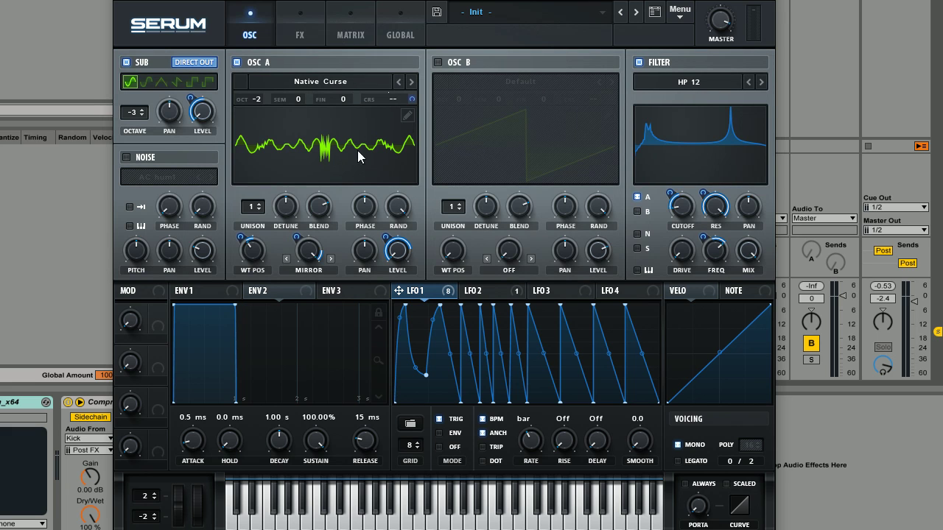
click(302, 22)
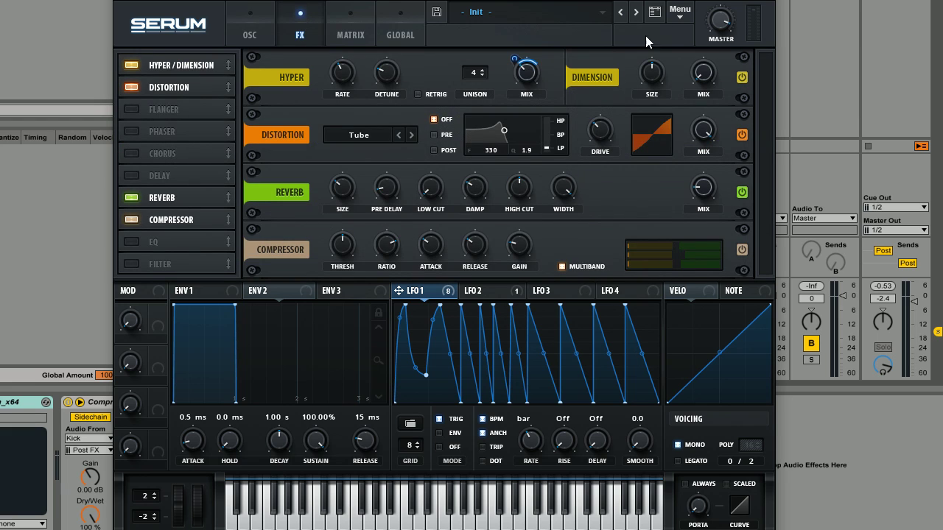
key(space)
- Enable the EQ, switch its low band to the low-cut shape and lower that band's Q
click(130, 243)
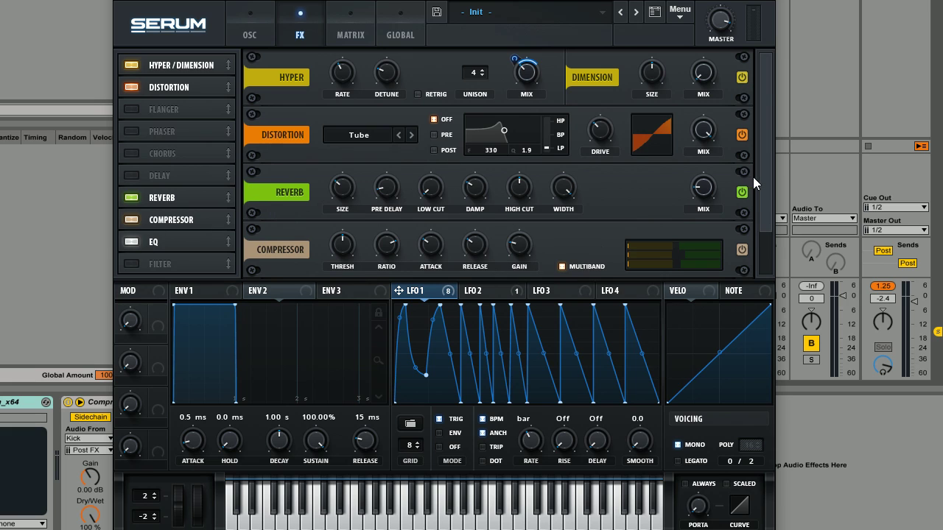
scroll(572, 274, down, 1)
click(453, 262)
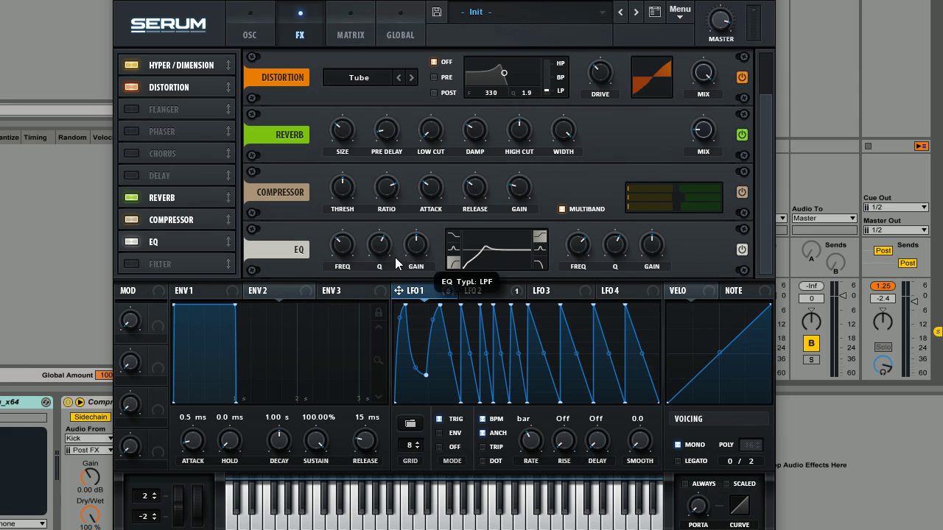
drag(380, 267, 377, 270)
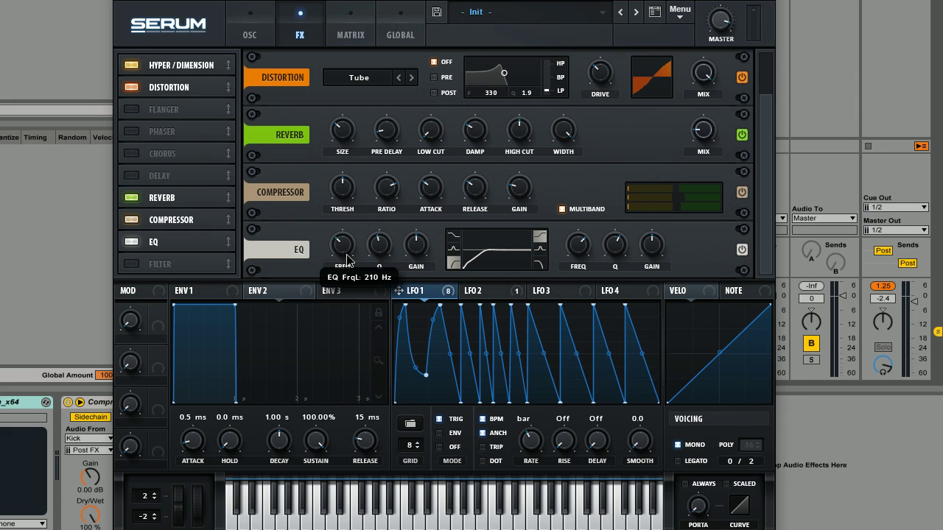
click(250, 31)
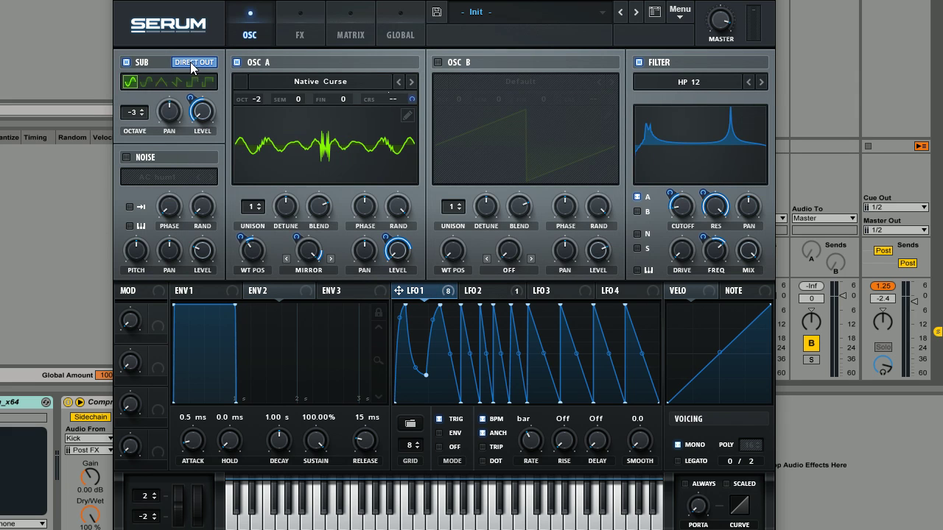
click(296, 31)
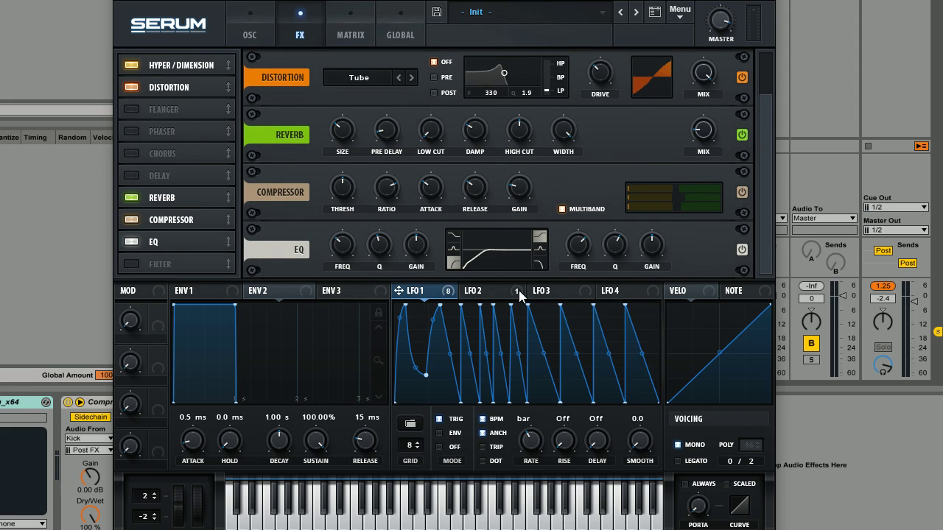
click(491, 292)
click(415, 290)
click(260, 37)
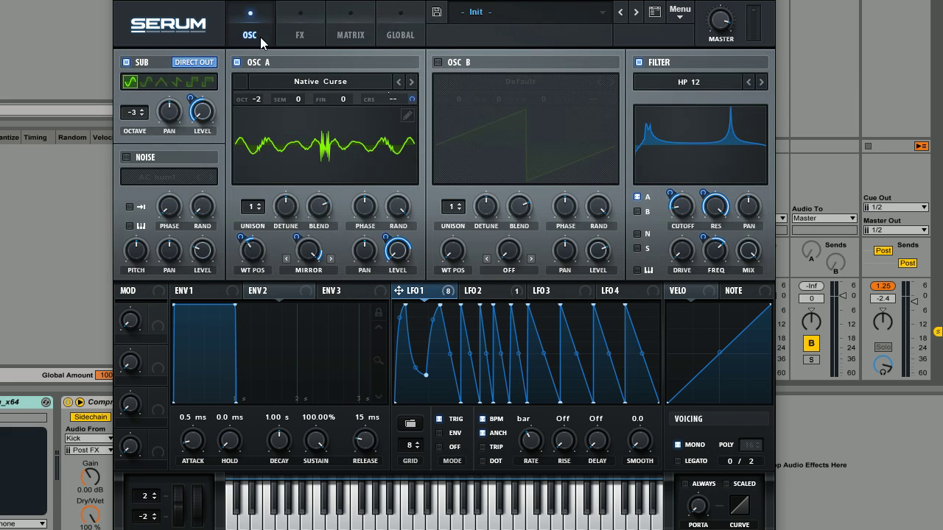